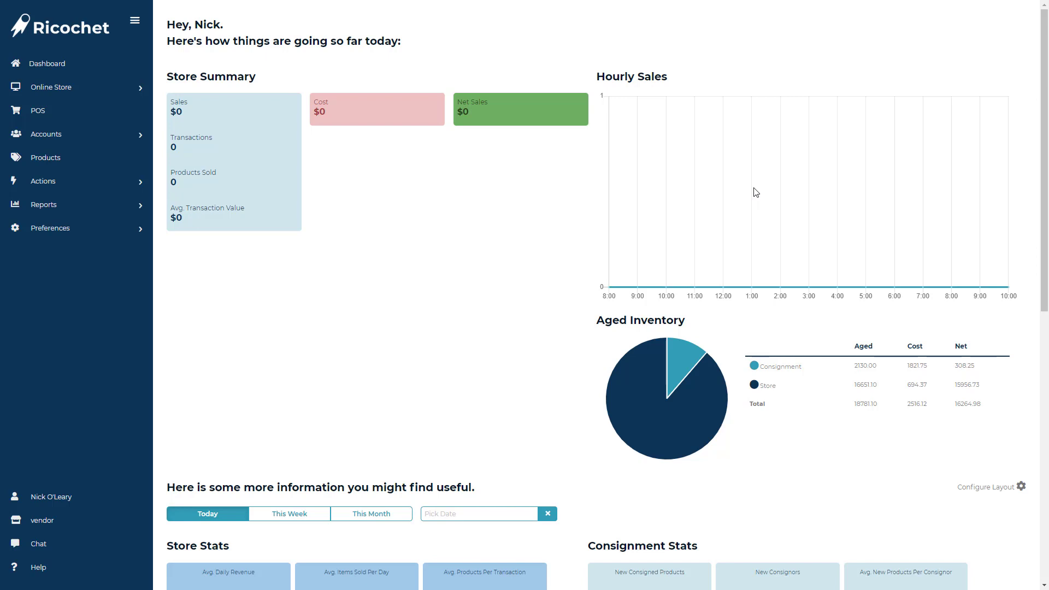
Go from the dashboard to Preferences > Product, showing the parent product categories list
{"action": "left_click", "coordinate": [96, 230]}
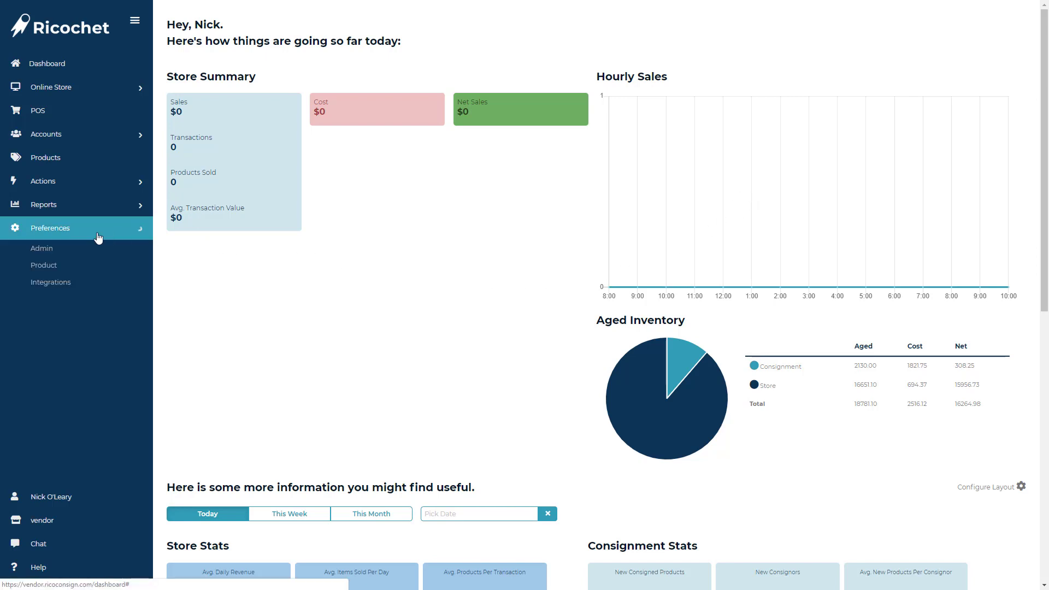
{"action": "left_click", "coordinate": [43, 266]}
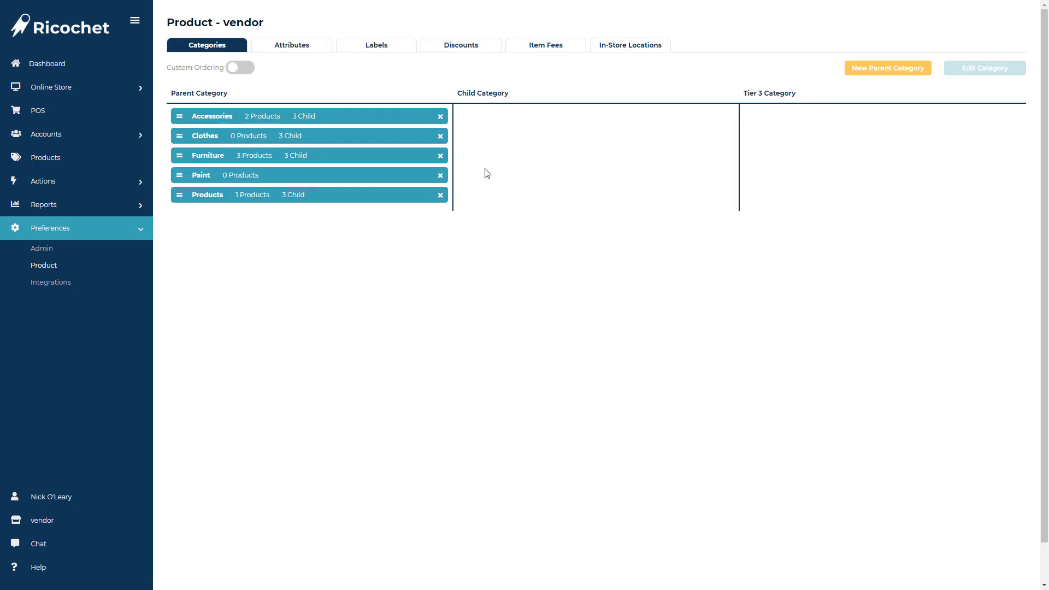
Show the Discounts settings with the sidebar collapsed, highlighting the Storewide and Consignment Auto Discounts headings
{"action": "left_click", "coordinate": [479, 45]}
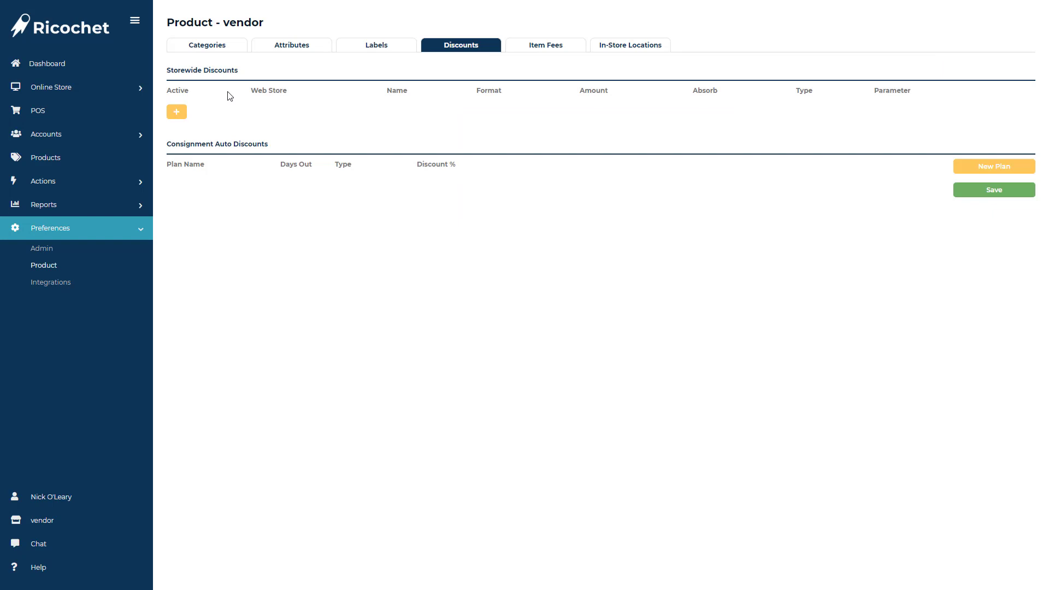
{"action": "left_click", "coordinate": [135, 22]}
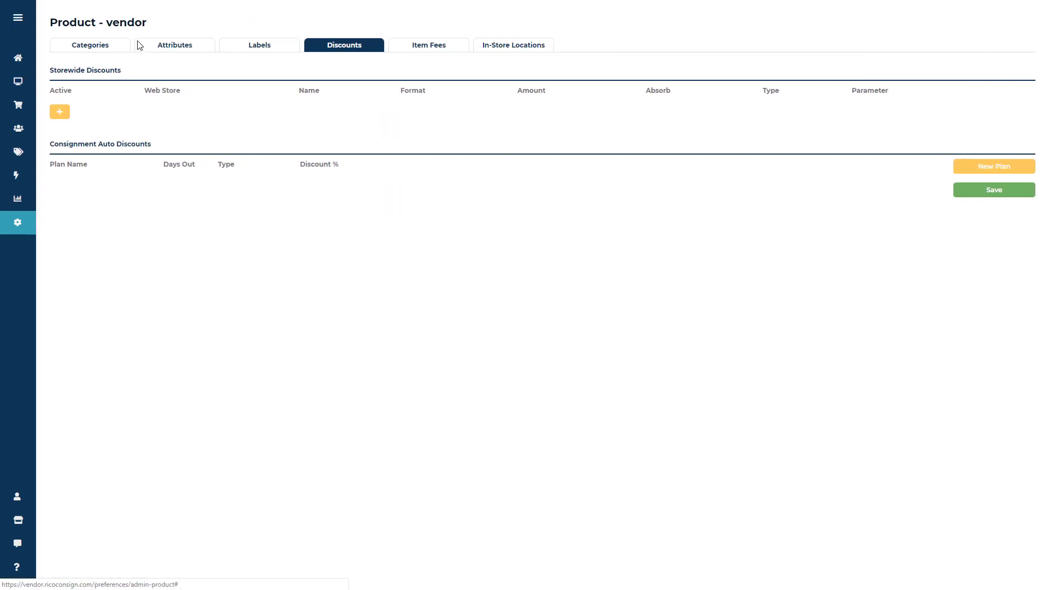
{"action": "left_click_drag", "start_coordinate": [153, 146], "coordinate": [55, 153]}
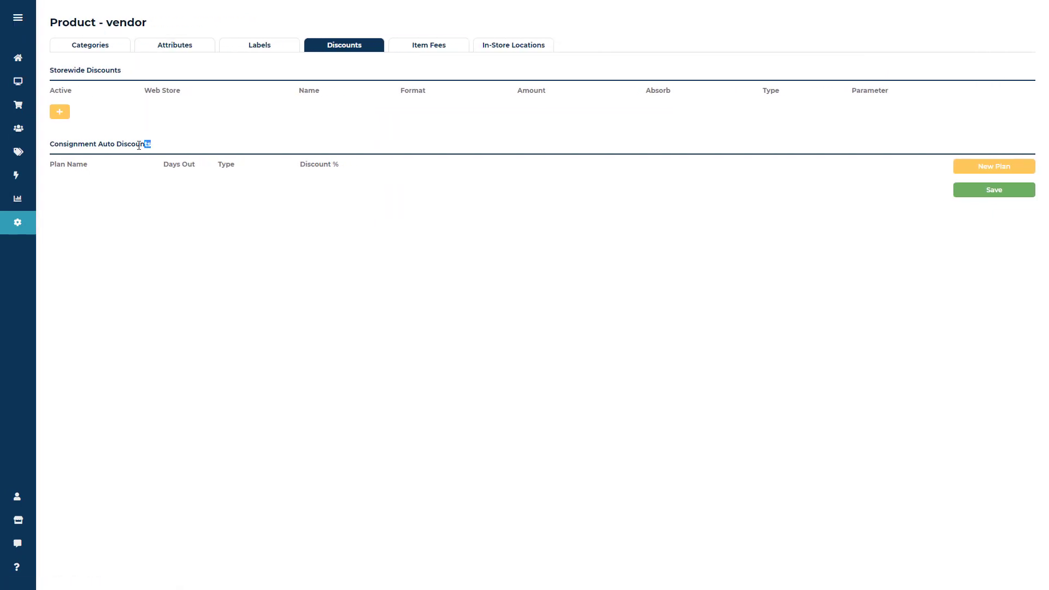
{"action": "left_click", "coordinate": [84, 123]}
{"action": "left_click_drag", "start_coordinate": [49, 69], "coordinate": [125, 70]}
{"action": "left_click", "coordinate": [134, 72]}
Add an active storewide discount row and review its name, format, amount and absorb fields
{"action": "left_click", "coordinate": [60, 112]}
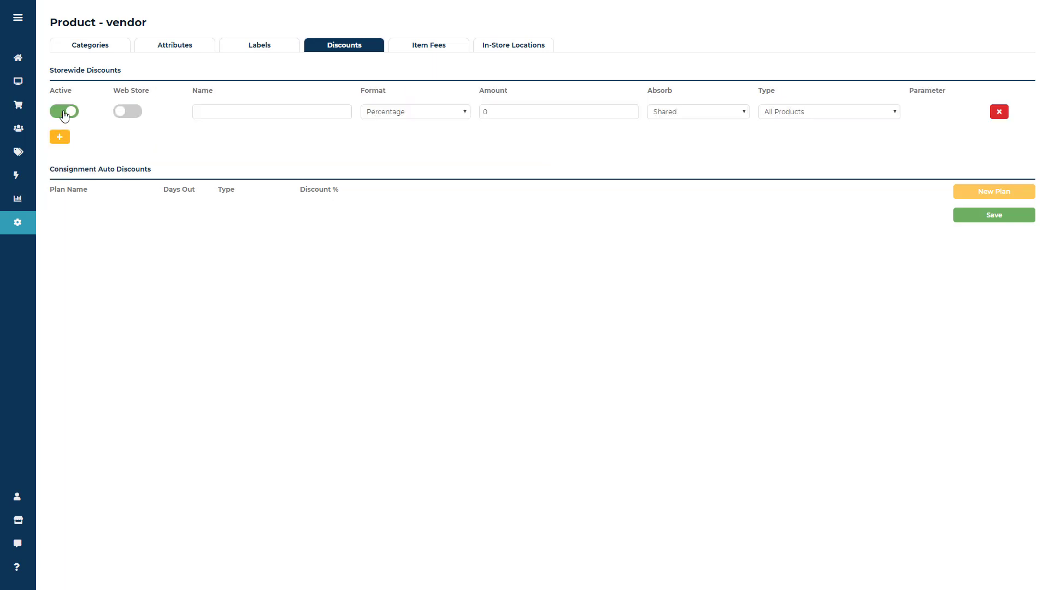
{"action": "left_click", "coordinate": [206, 114]}
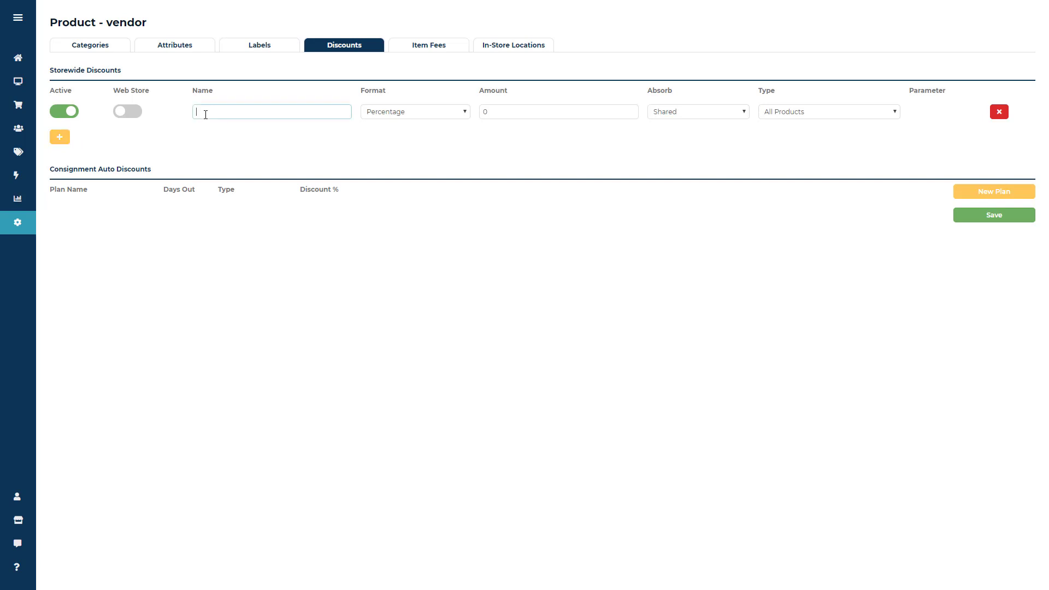
{"action": "left_click", "coordinate": [381, 113]}
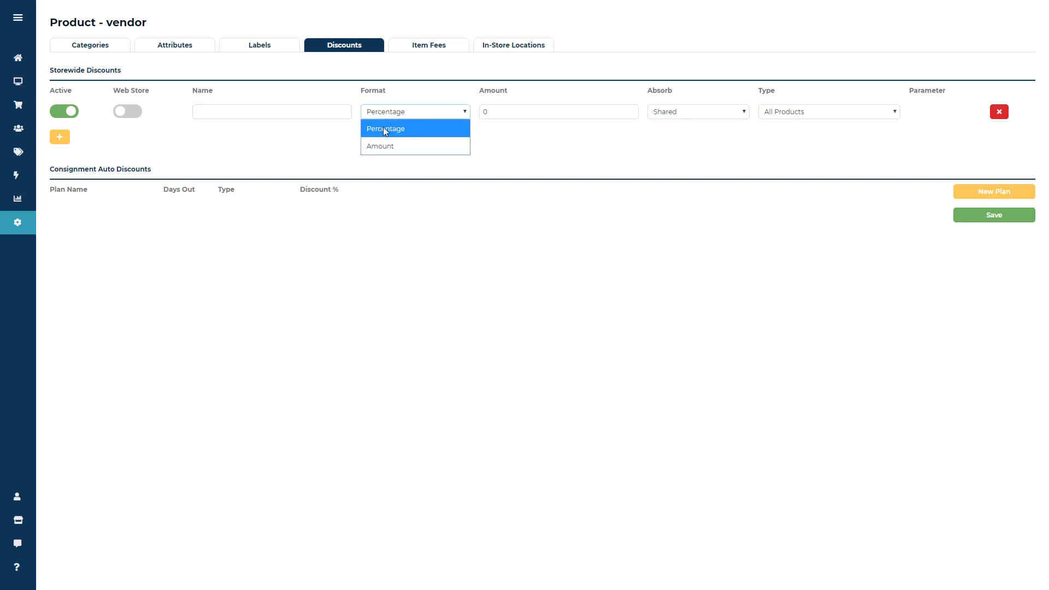
{"action": "left_click", "coordinate": [507, 114]}
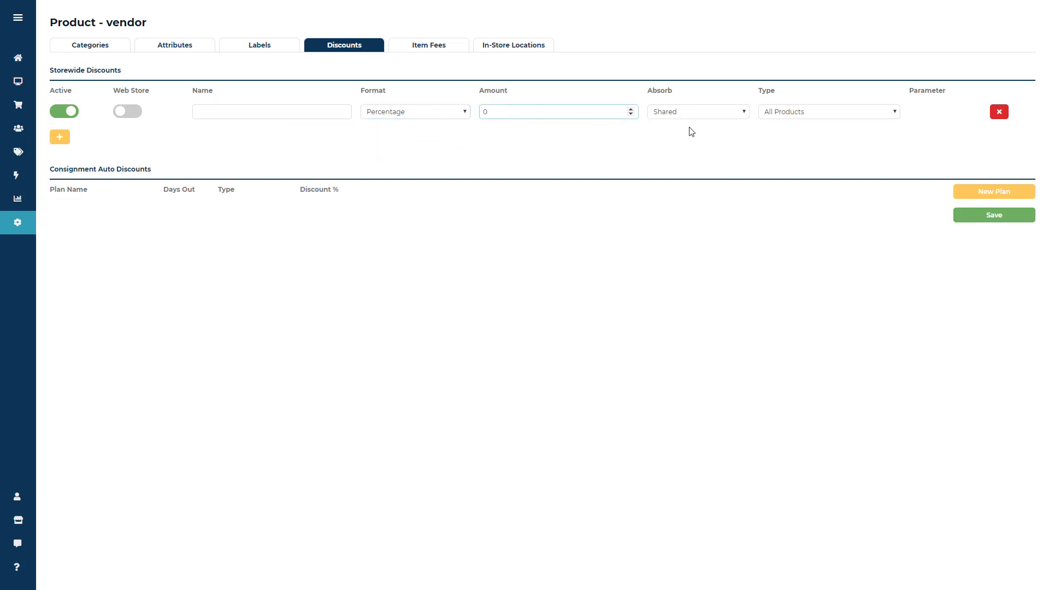
{"action": "left_click", "coordinate": [746, 114]}
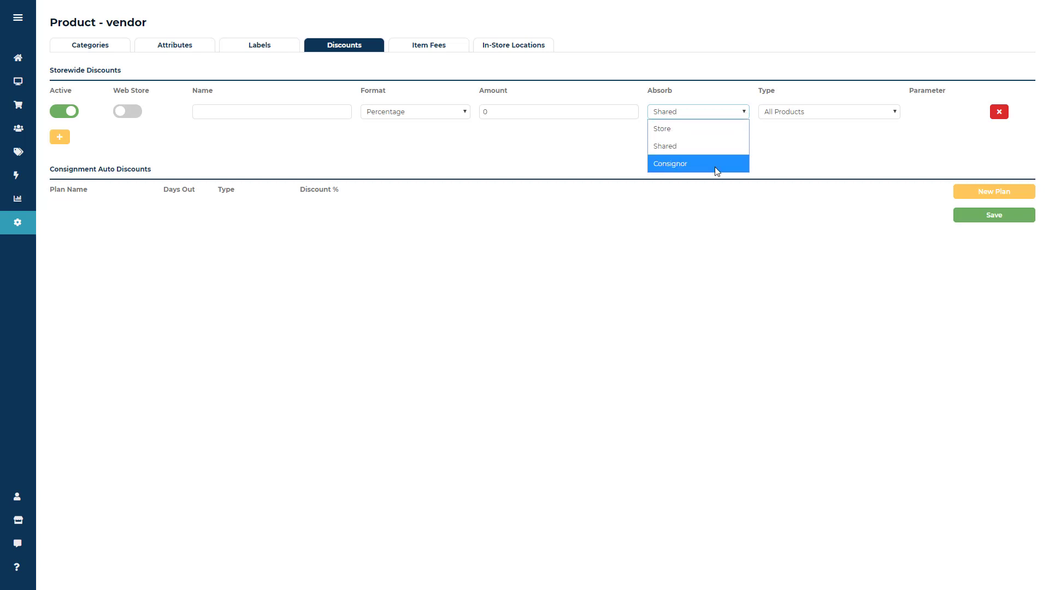
Keep absorb as Shared and set the discount type to Consignor, reviewing the consignor list without choosing one
{"action": "left_click", "coordinate": [703, 141]}
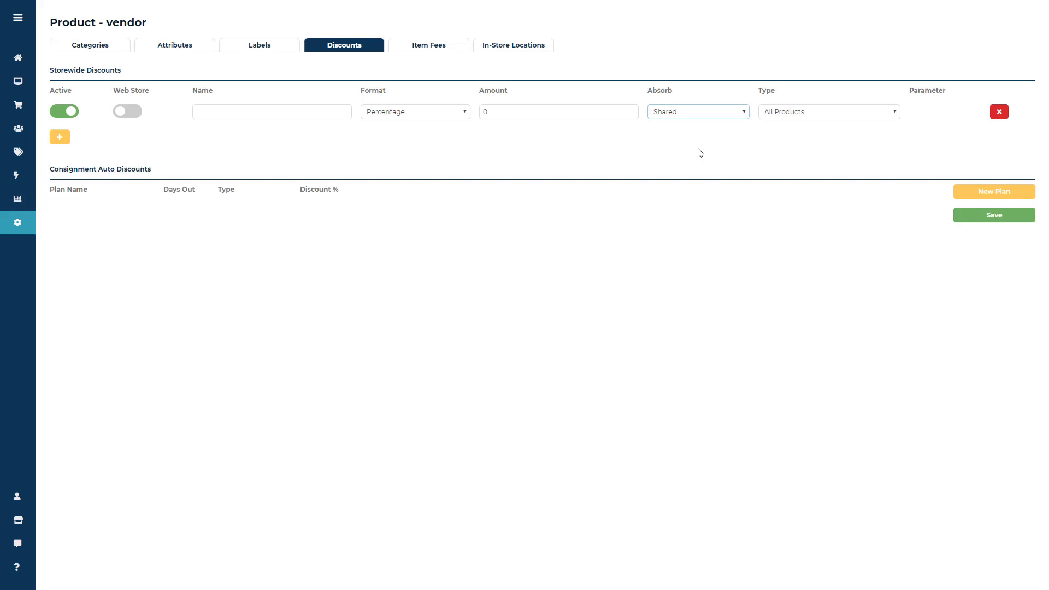
{"action": "left_click", "coordinate": [821, 115]}
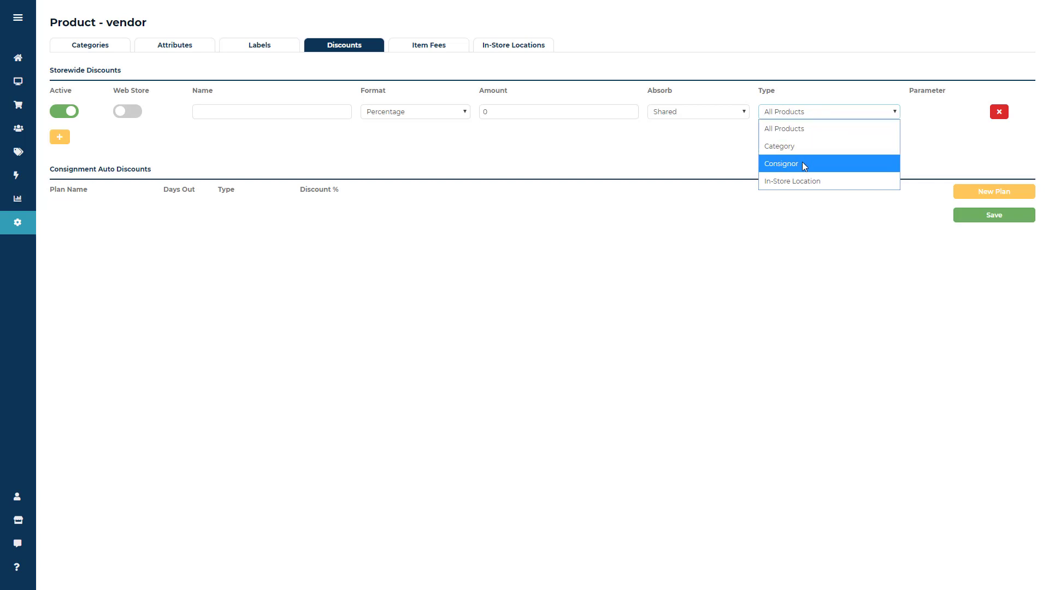
{"action": "left_click", "coordinate": [808, 129]}
{"action": "left_click", "coordinate": [812, 113]}
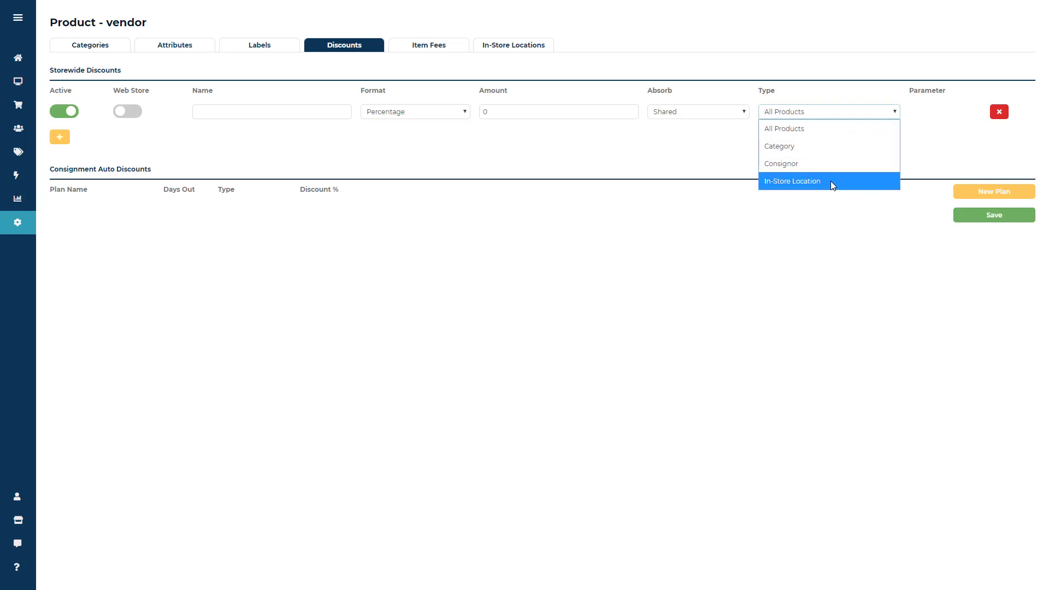
{"action": "left_click", "coordinate": [830, 164]}
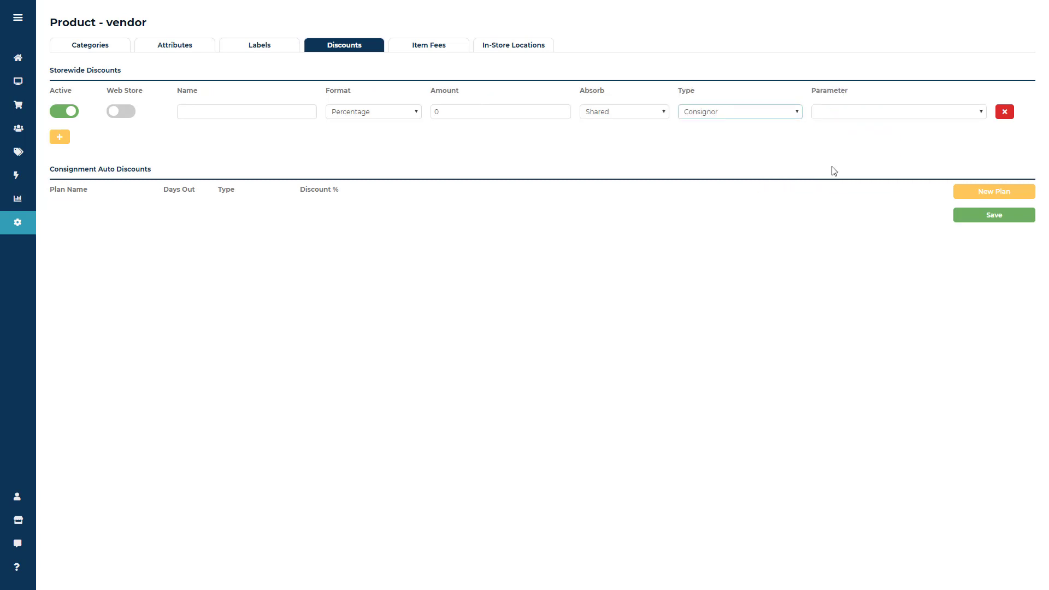
{"action": "left_click", "coordinate": [982, 116]}
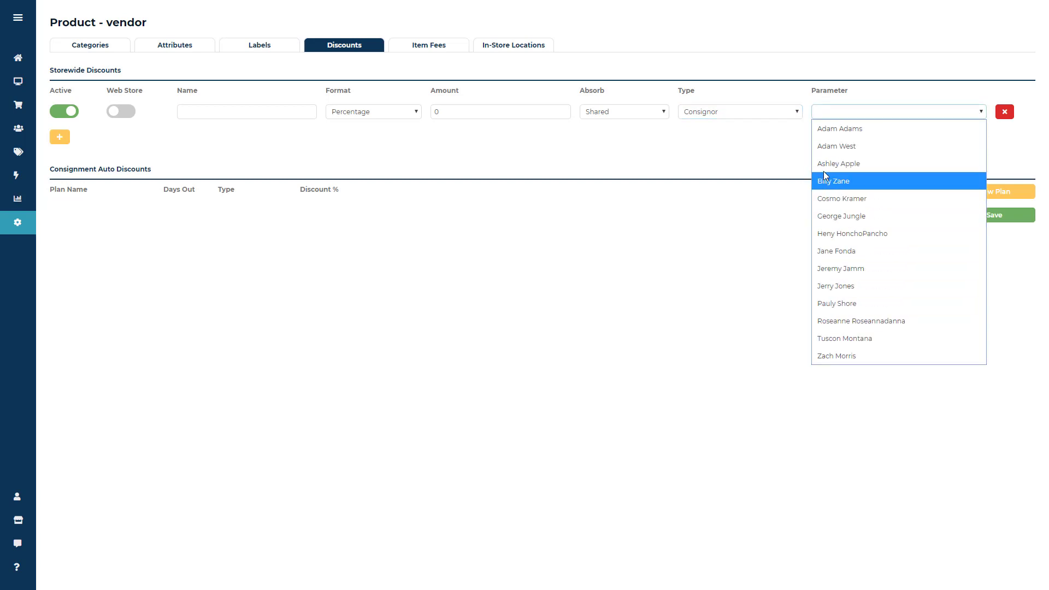
{"action": "left_click", "coordinate": [826, 93]}
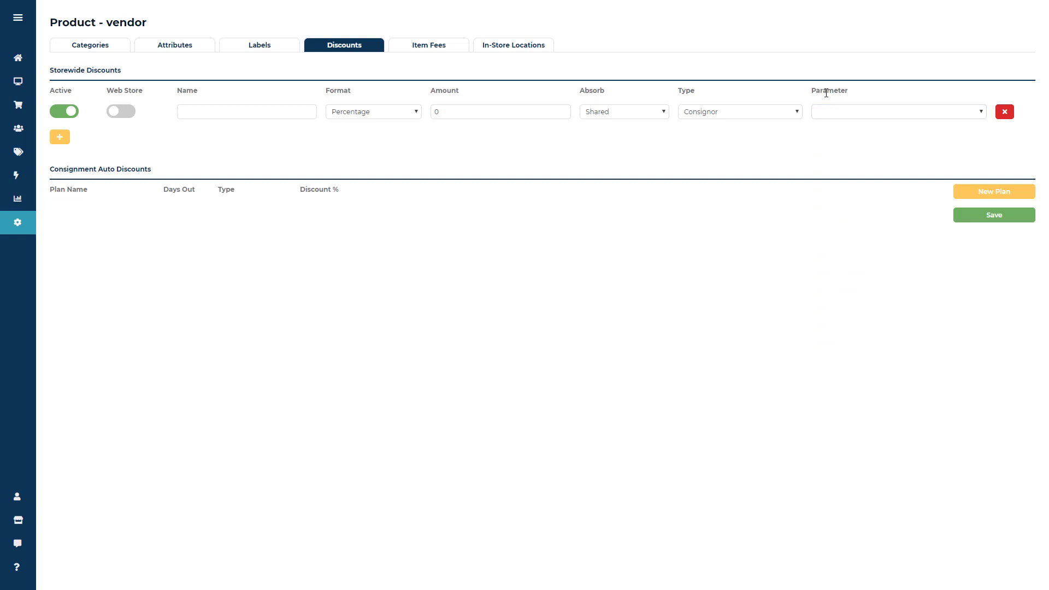
{"action": "left_click", "coordinate": [1003, 112]}
Name the discount 'Vendor Sale - Booth 565' (spelling corrected) and set its amount to 20
{"action": "left_click", "coordinate": [193, 118]}
{"action": "type", "text": "Vednor S"}
{"action": "type", "text": "ale - Boo"}
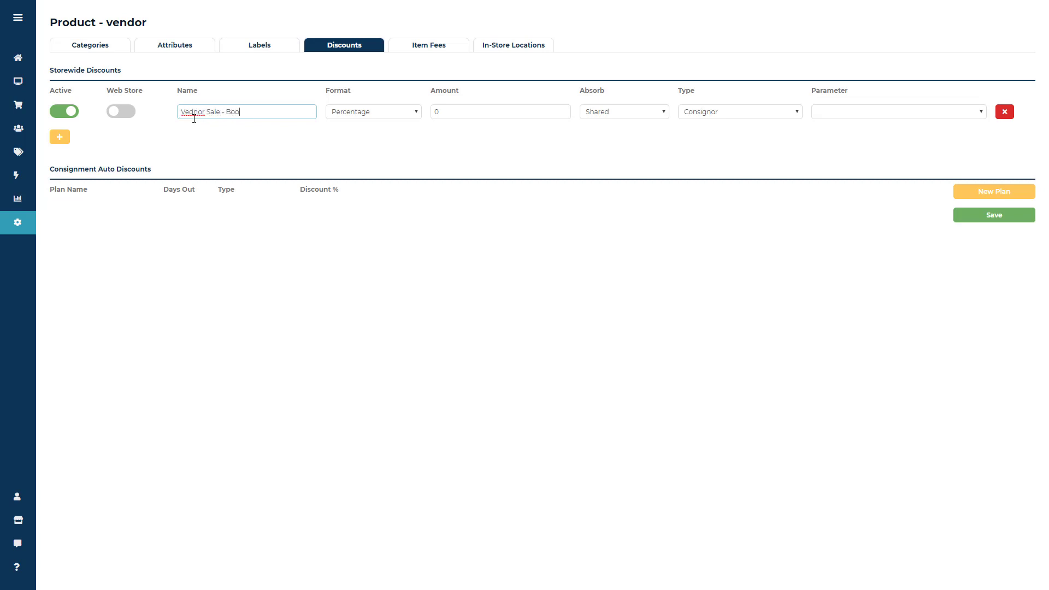
{"action": "type", "text": "th 565"}
{"action": "right_click", "coordinate": [192, 112]}
{"action": "left_click", "coordinate": [215, 122]}
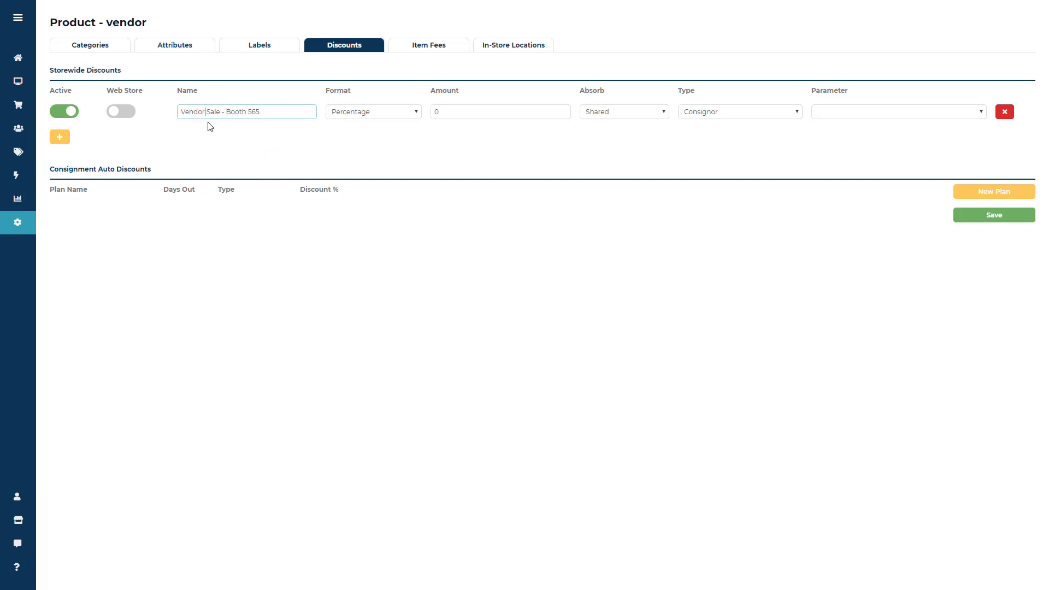
{"action": "left_click", "coordinate": [352, 112]}
{"action": "double_click", "coordinate": [436, 112]}
{"action": "type", "text": "20"}
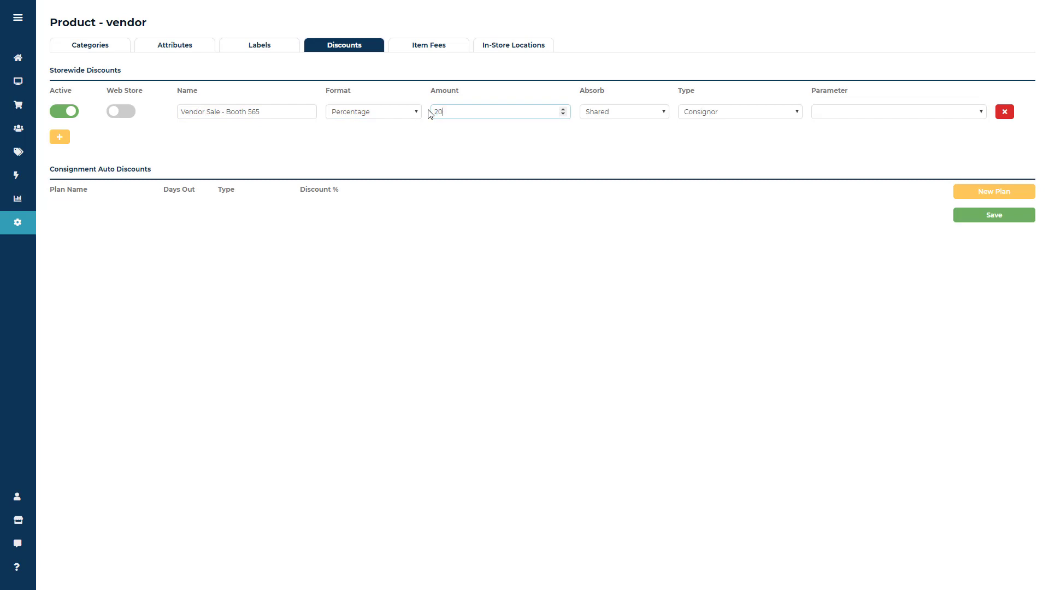
{"action": "left_click", "coordinate": [531, 138]}
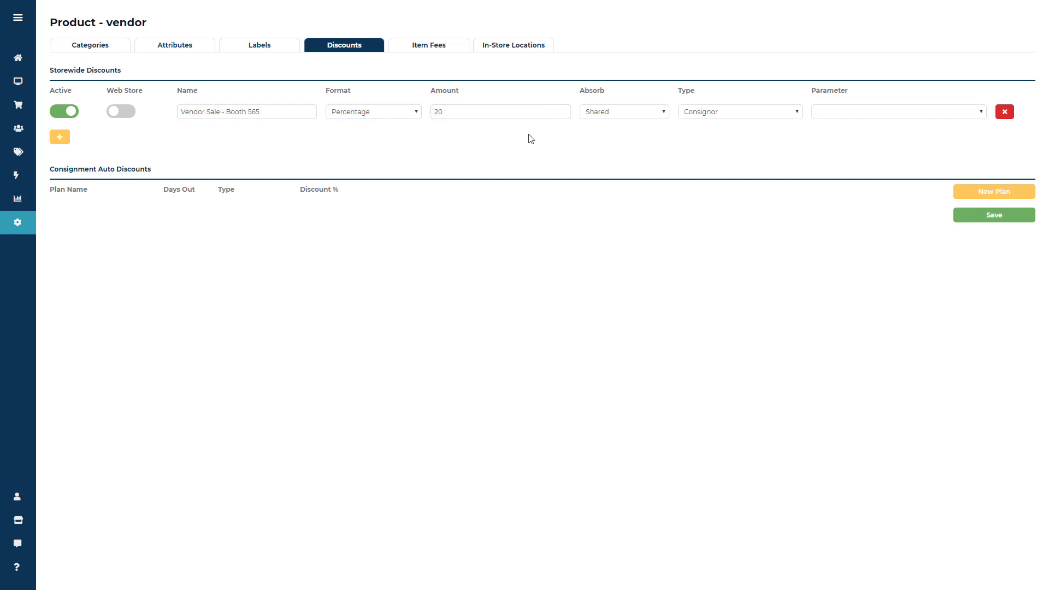
{"action": "left_click", "coordinate": [619, 113]}
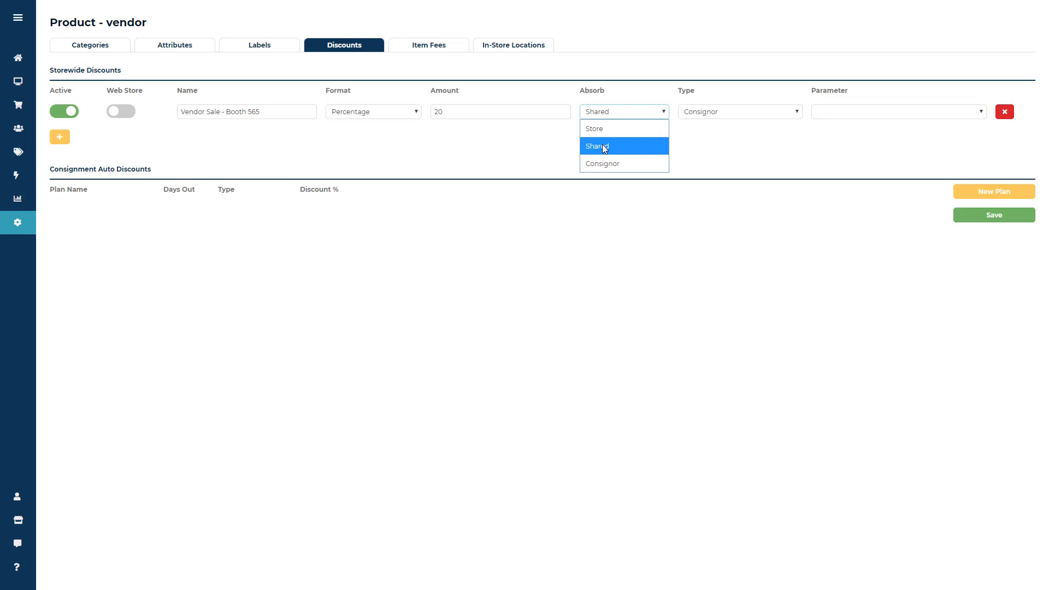
{"action": "left_click", "coordinate": [602, 163]}
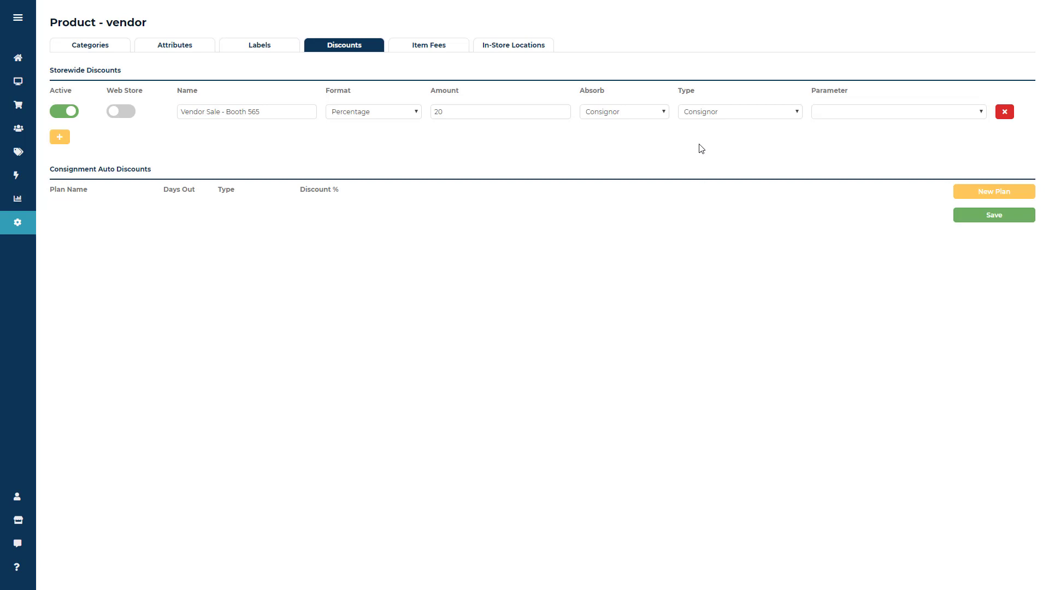
{"action": "left_click", "coordinate": [716, 114]}
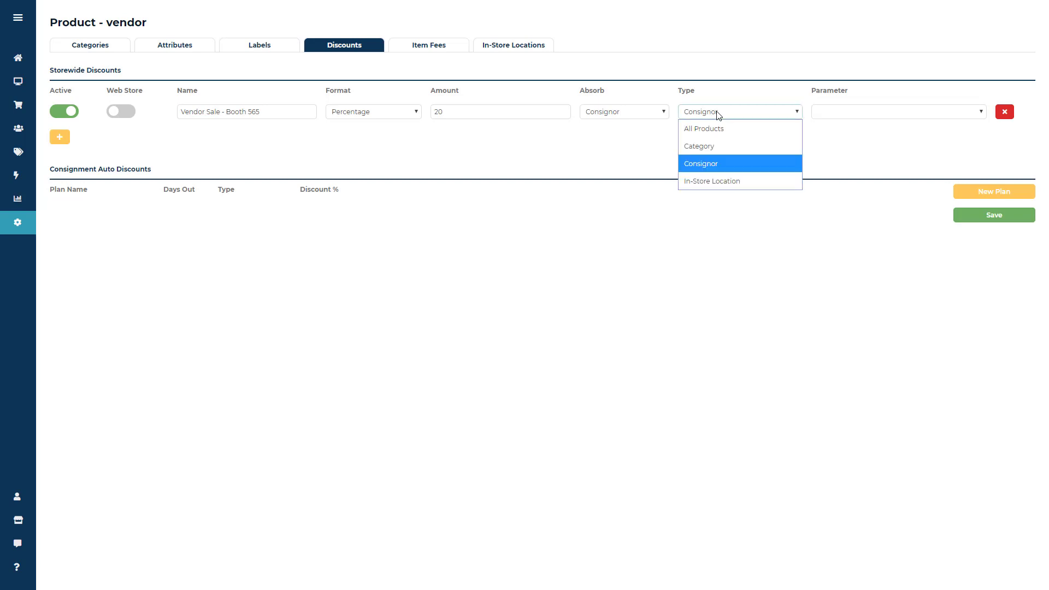
{"action": "left_click", "coordinate": [702, 162]}
{"action": "left_click", "coordinate": [836, 112]}
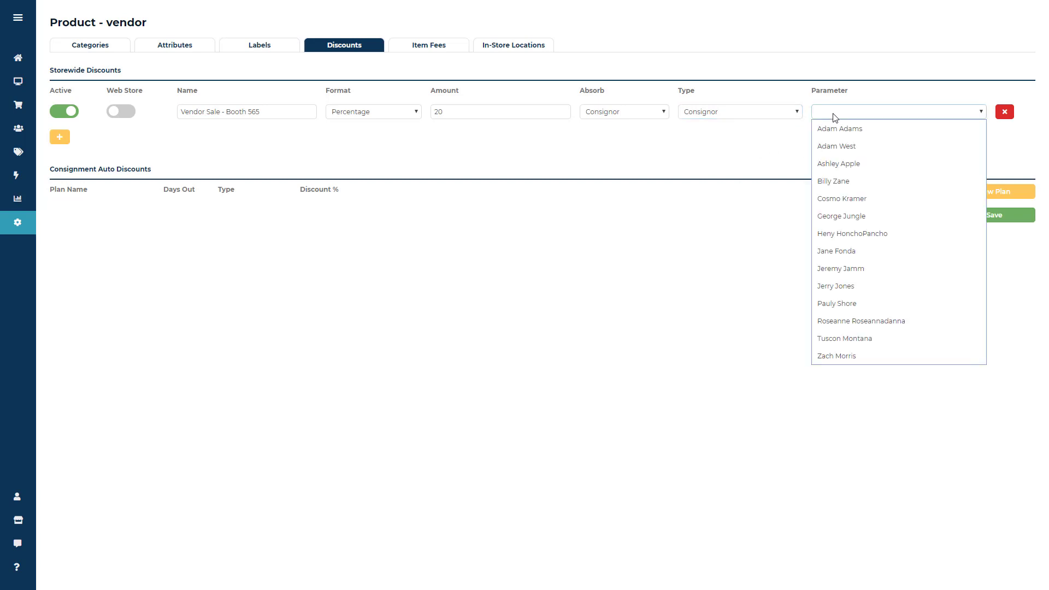
{"action": "left_click", "coordinate": [840, 147]}
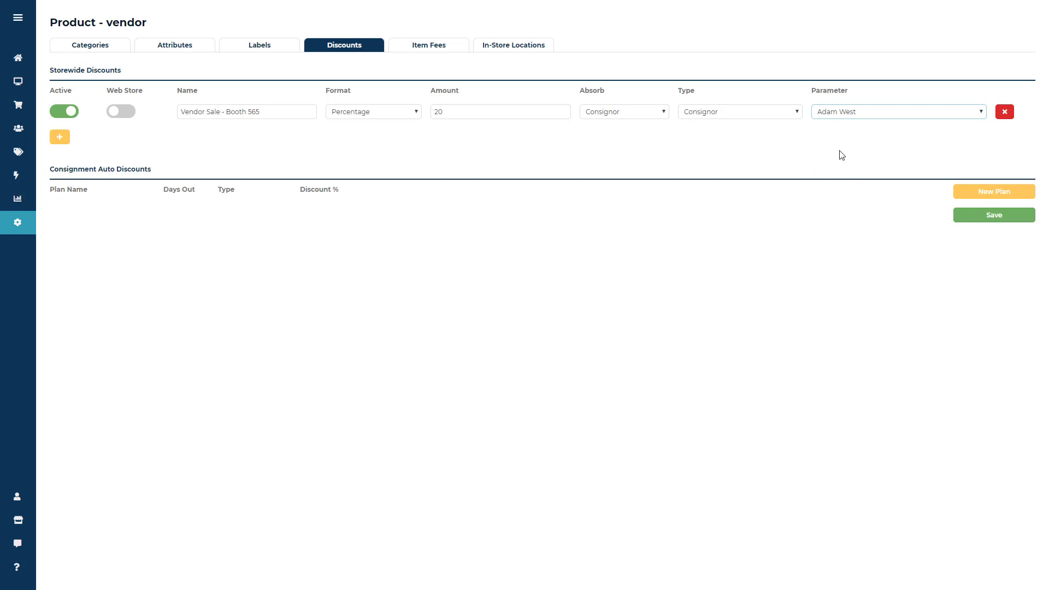
{"action": "left_click", "coordinate": [993, 214]}
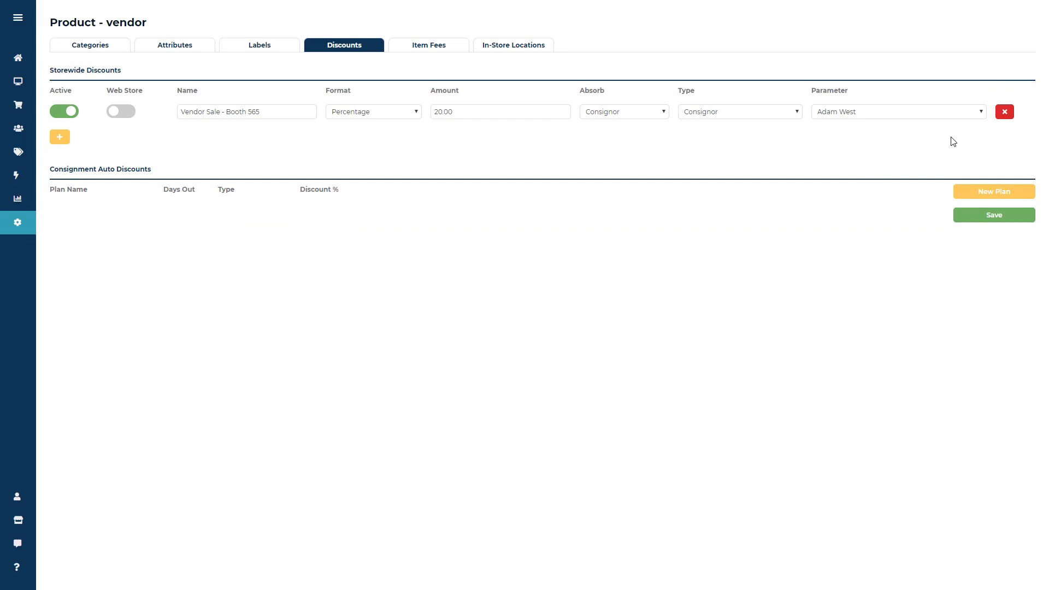
Delete the vendor sale row and add a new discount named 'End of Season Sale' at 30
{"action": "left_click", "coordinate": [1003, 112]}
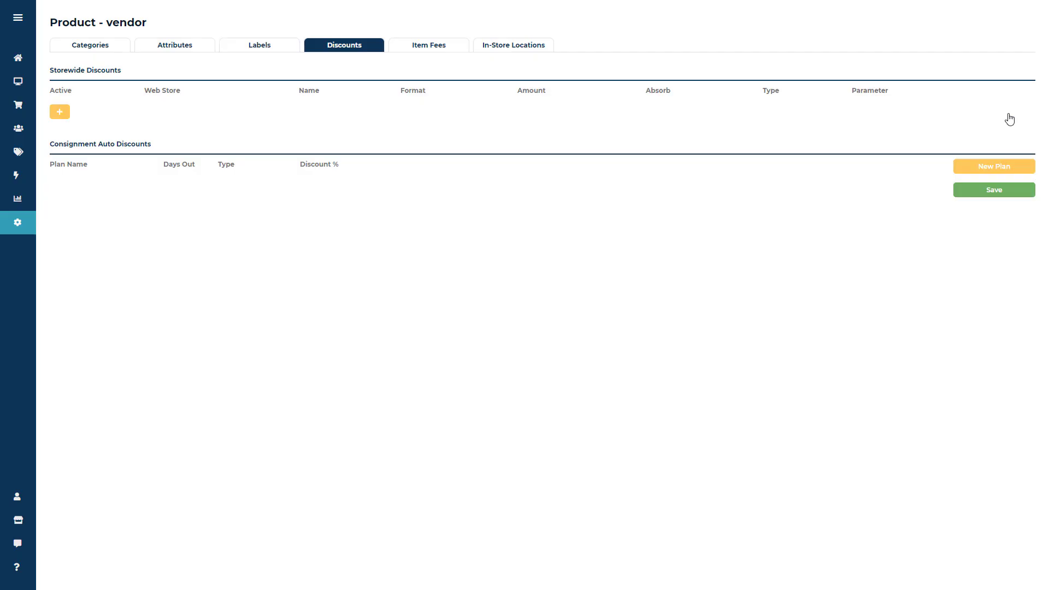
{"action": "left_click", "coordinate": [60, 112]}
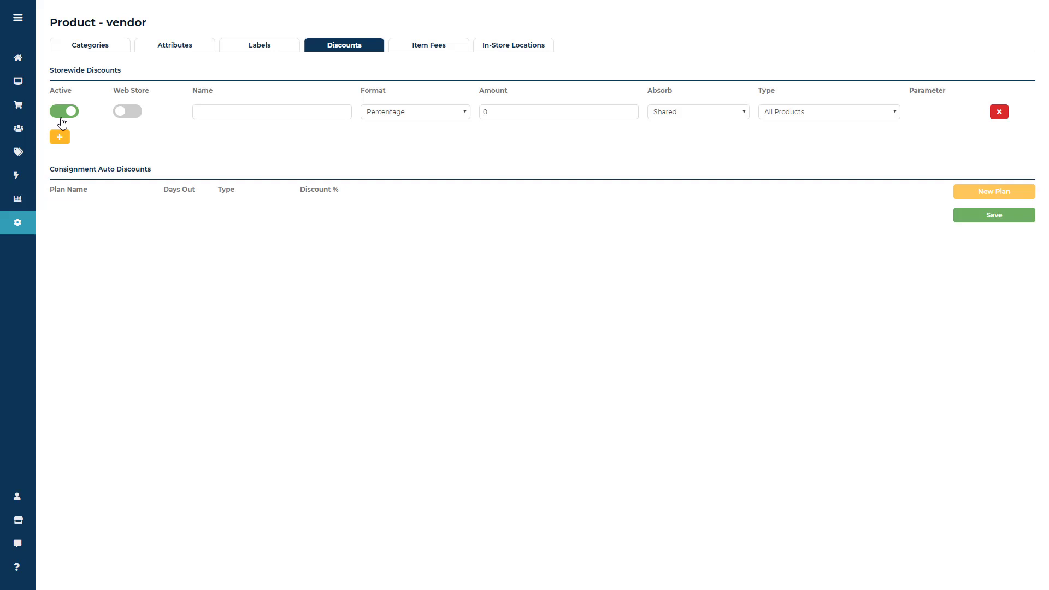
{"action": "left_click", "coordinate": [212, 114]}
{"action": "type", "text": "End of Seaso"}
{"action": "type", "text": "n Sale"}
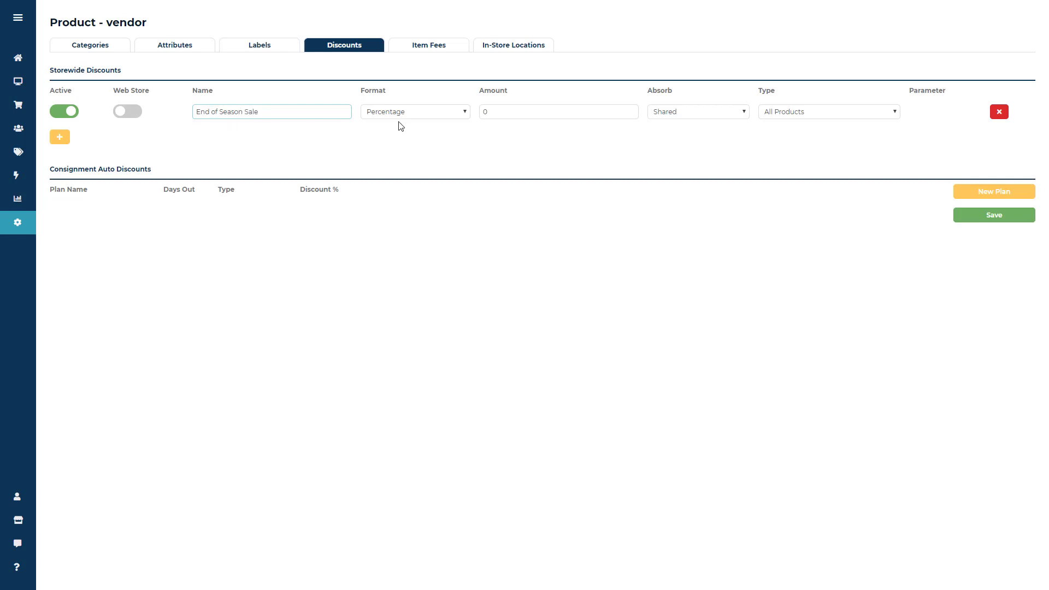
{"action": "double_click", "coordinate": [483, 110]}
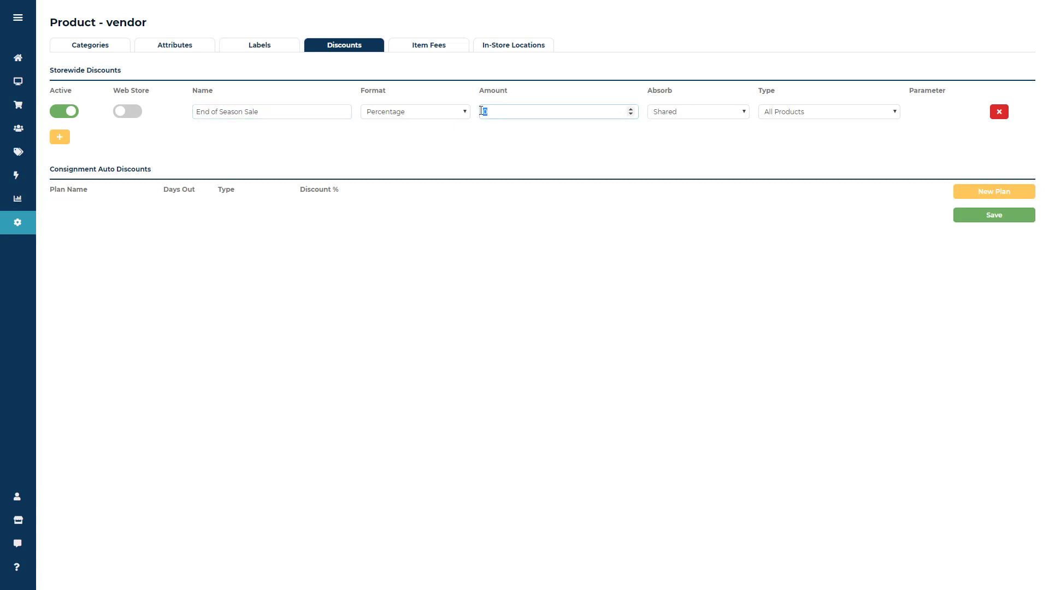
{"action": "type", "text": "30"}
Make it store-absorbed for the Pants category and save the discount
{"action": "left_click", "coordinate": [702, 113]}
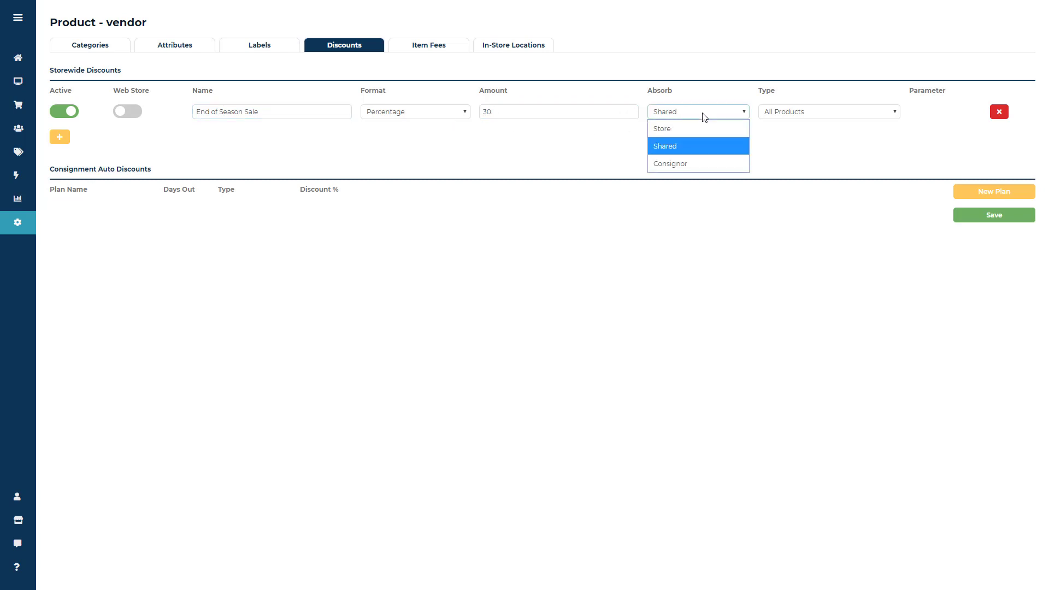
{"action": "left_click", "coordinate": [666, 130]}
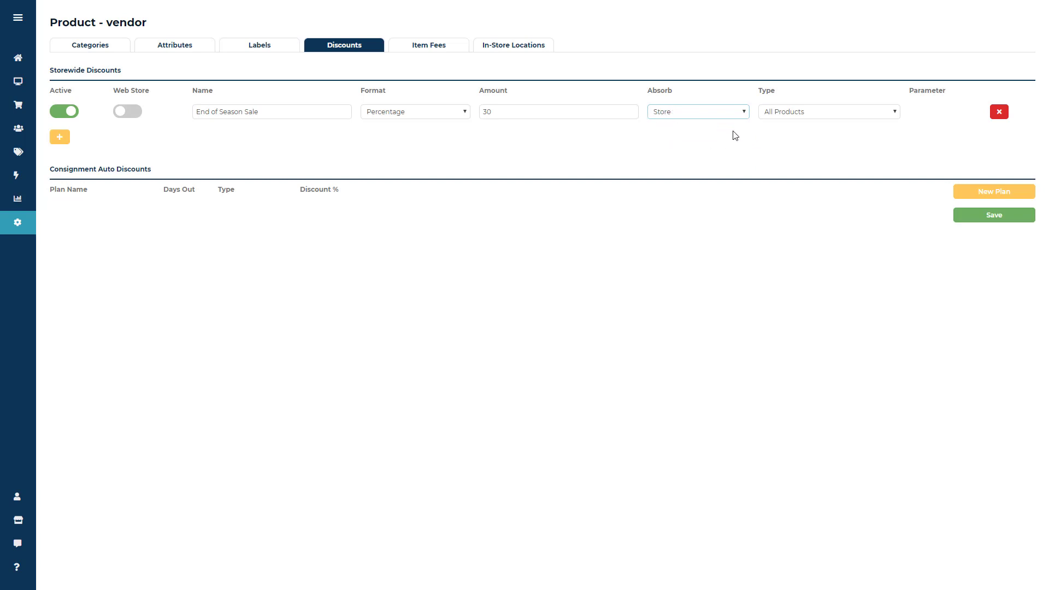
{"action": "left_click", "coordinate": [820, 112]}
{"action": "left_click", "coordinate": [779, 148]}
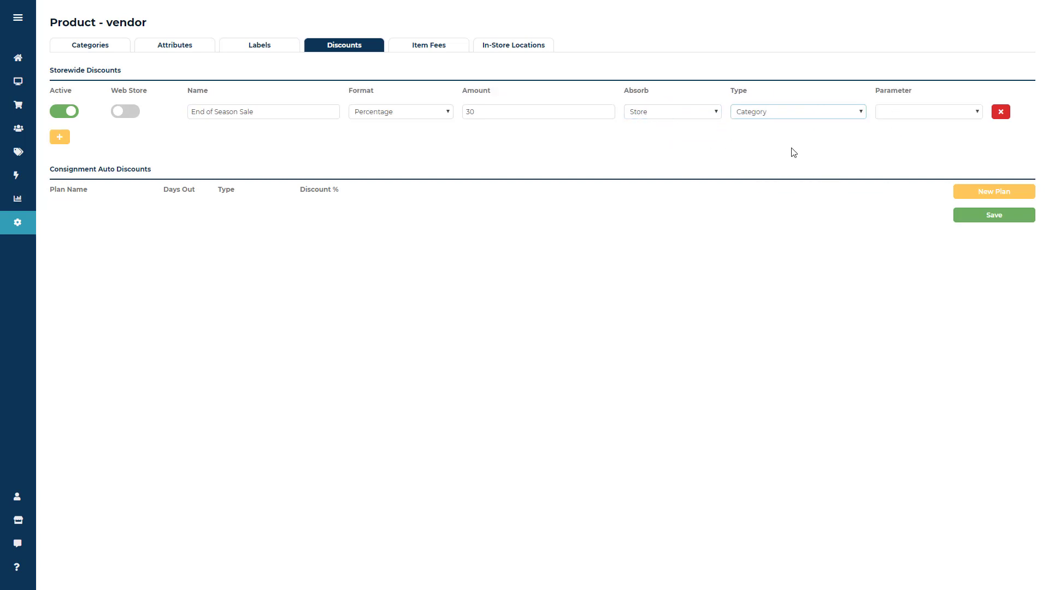
{"action": "left_click", "coordinate": [910, 112]}
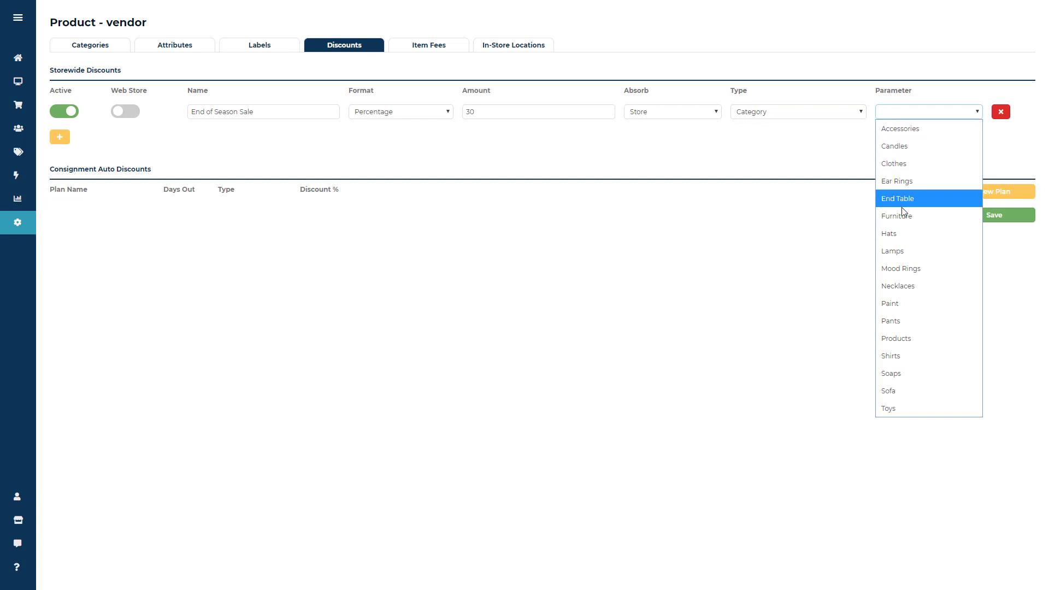
{"action": "left_click", "coordinate": [905, 320]}
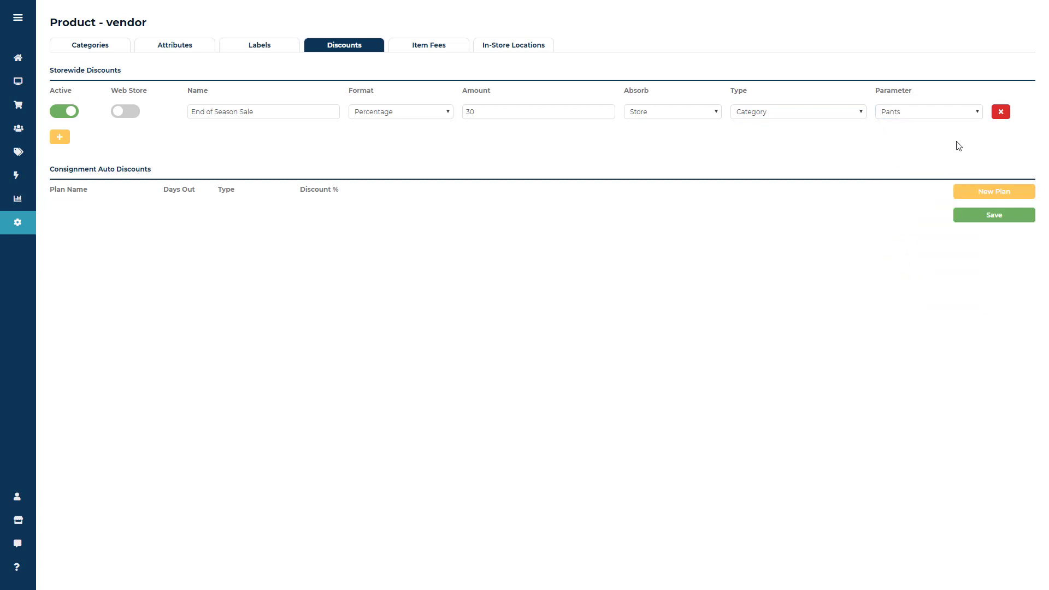
{"action": "left_click", "coordinate": [988, 214]}
Add a second storewide discount named 'Clearance' with an amount of 50
{"action": "left_click", "coordinate": [56, 137]}
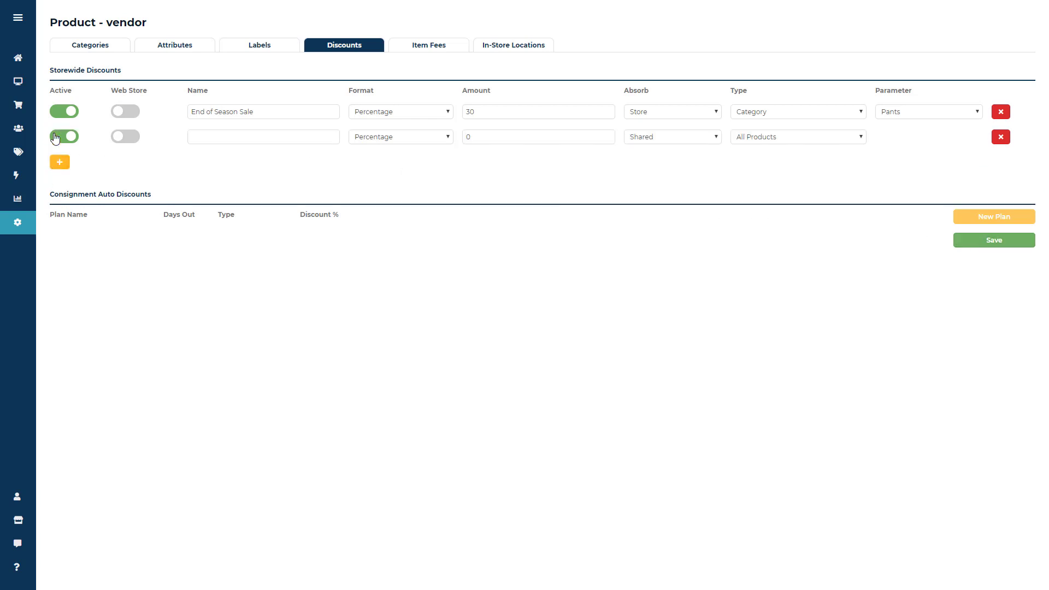
{"action": "left_click", "coordinate": [228, 139]}
{"action": "type", "text": "learance"}
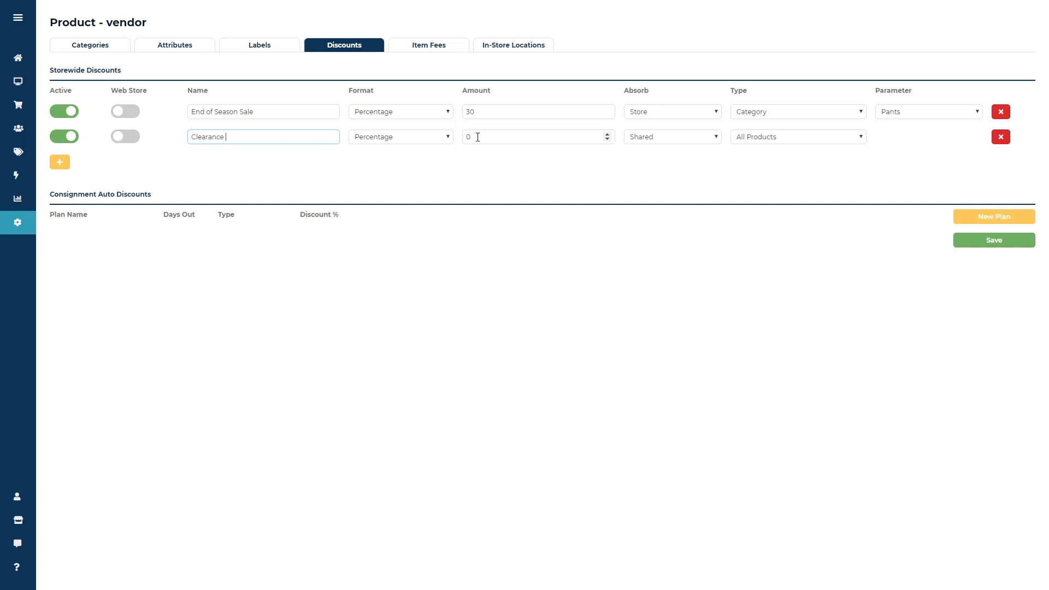
{"action": "left_click_drag", "start_coordinate": [476, 138], "coordinate": [461, 141]}
{"action": "type", "text": "50"}
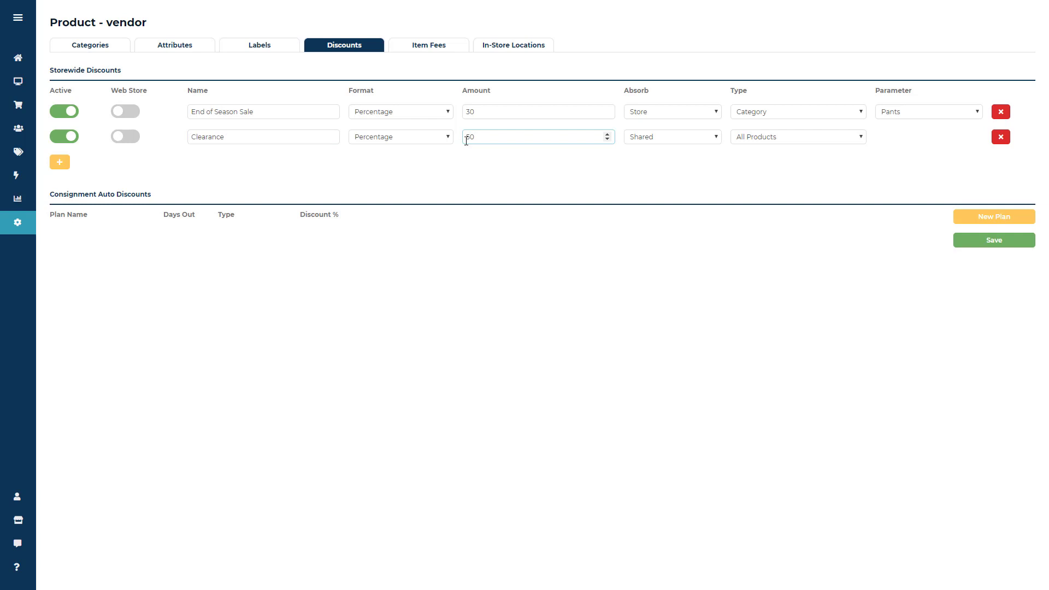
{"action": "left_click", "coordinate": [490, 153]}
Make Clearance store-absorbed and apply it to the Clearance in-store location
{"action": "left_click", "coordinate": [674, 139]}
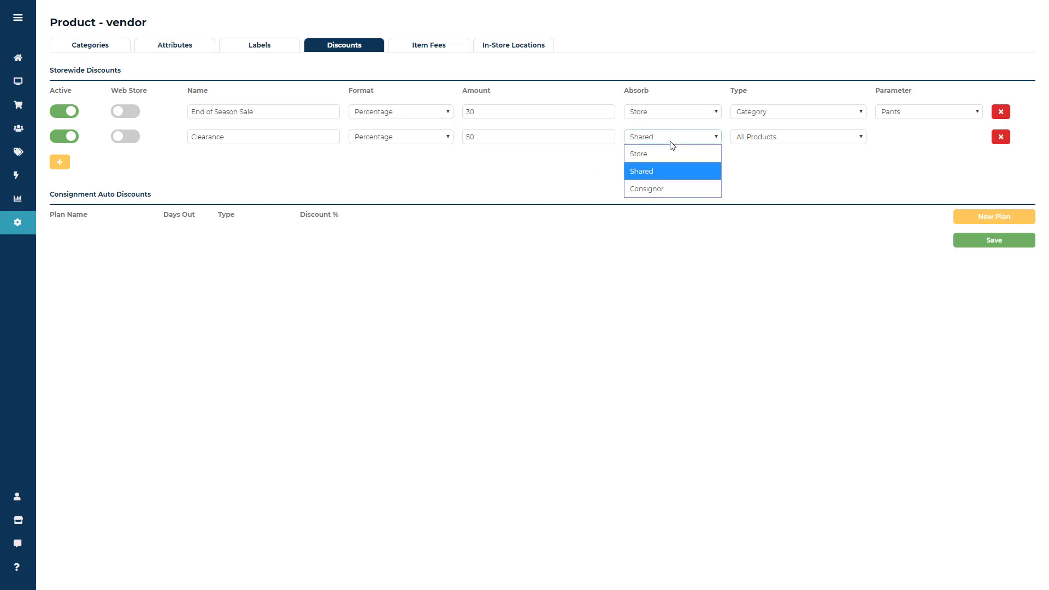
{"action": "left_click", "coordinate": [641, 154]}
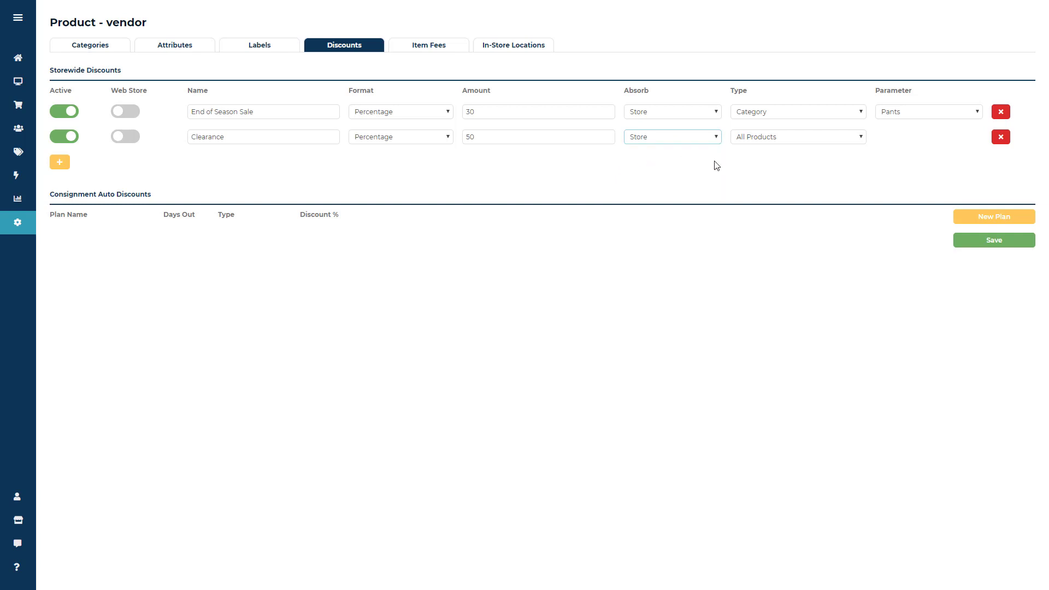
{"action": "left_click", "coordinate": [768, 136]}
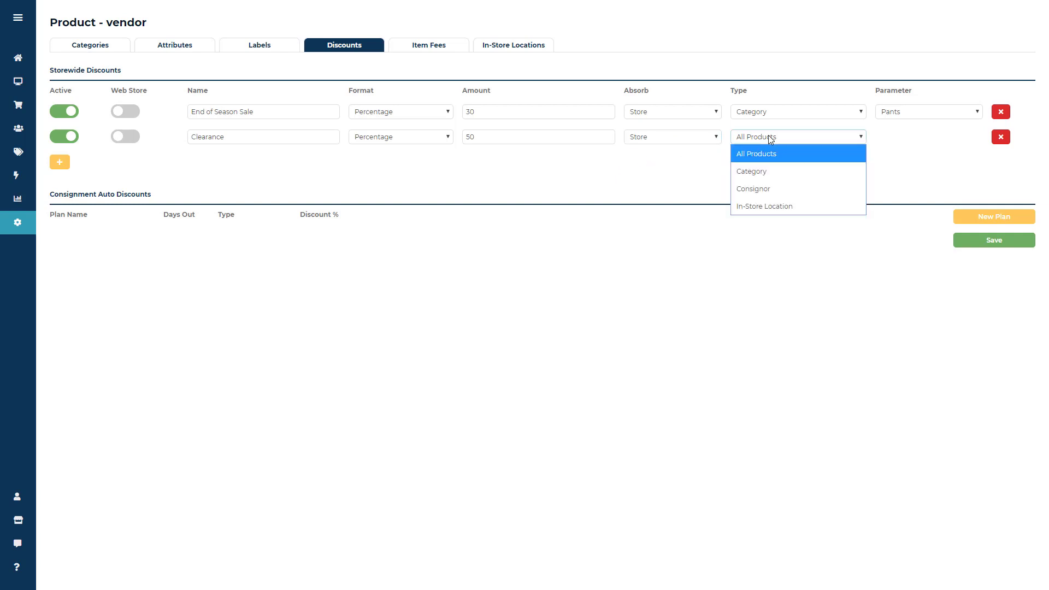
{"action": "left_click", "coordinate": [759, 205]}
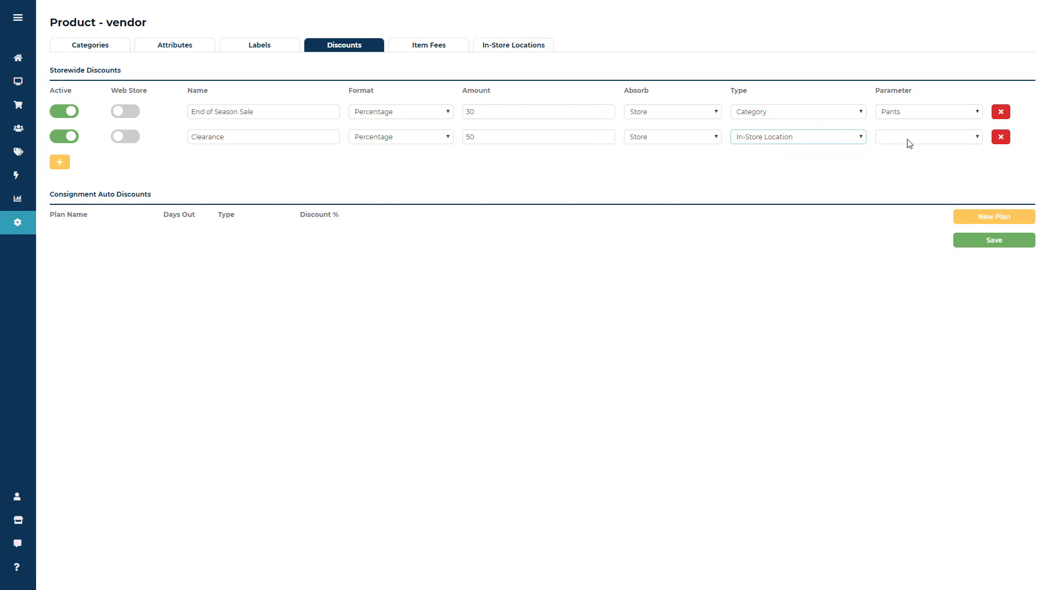
{"action": "left_click", "coordinate": [928, 136]}
{"action": "left_click", "coordinate": [901, 154]}
Switch the Clearance discount to inactive, leaving End of Season Sale active
{"action": "left_click", "coordinate": [1002, 139]}
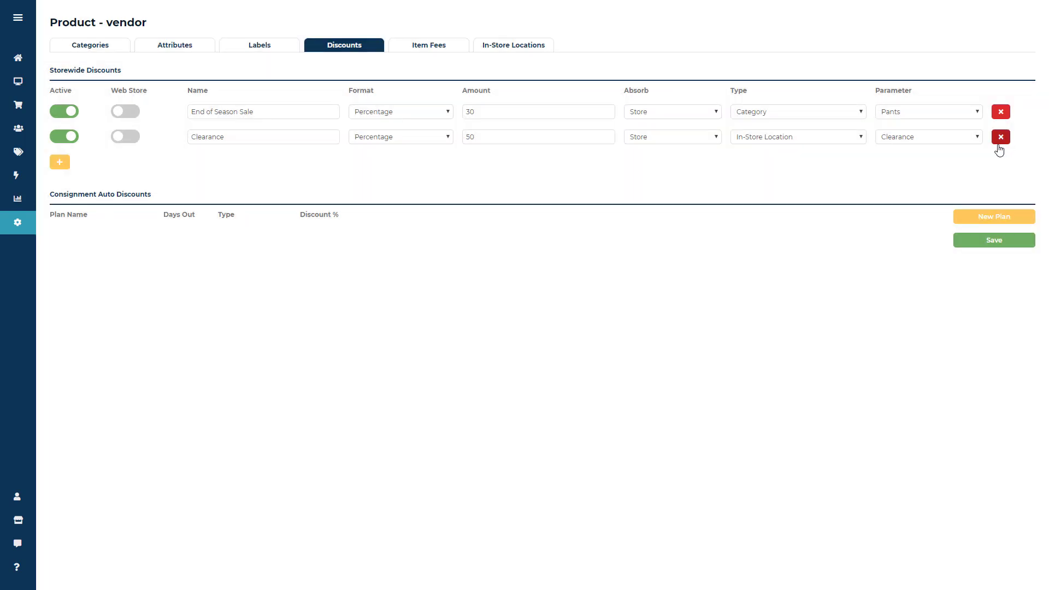
{"action": "left_click", "coordinate": [61, 139]}
{"action": "left_click", "coordinate": [63, 112]}
Enable the Web Store toggle for End of Season Sale while Clearance stays off
{"action": "left_click_drag", "start_coordinate": [151, 94], "coordinate": [109, 96]}
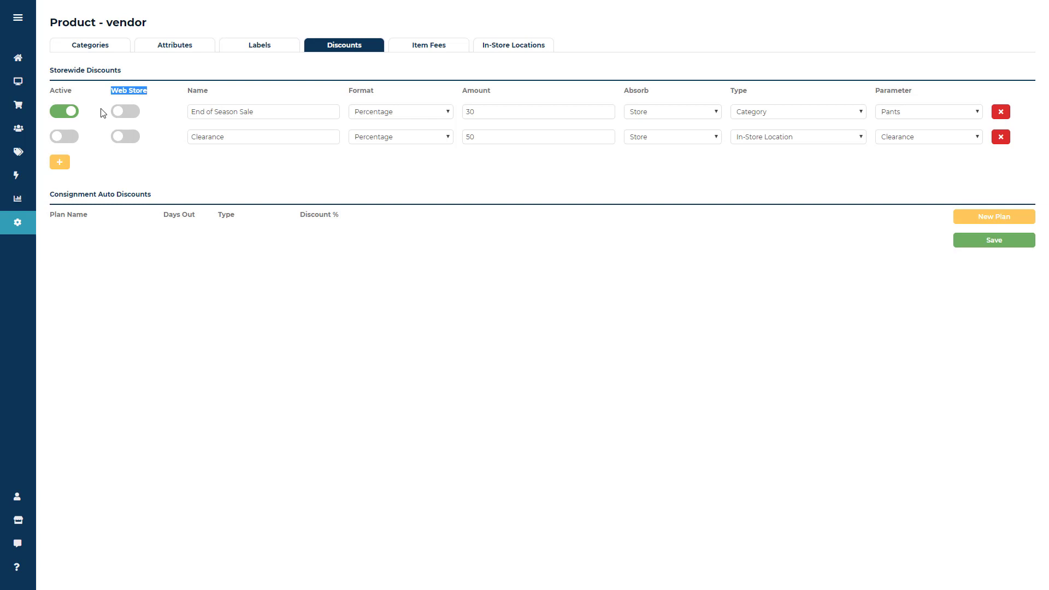
{"action": "left_click", "coordinate": [101, 112]}
{"action": "left_click", "coordinate": [129, 112]}
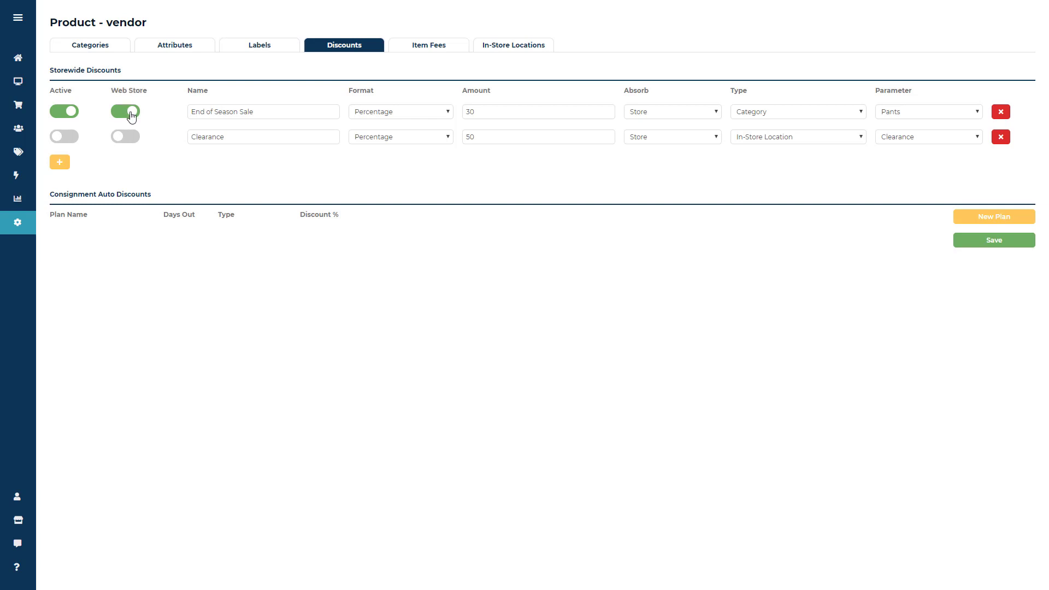